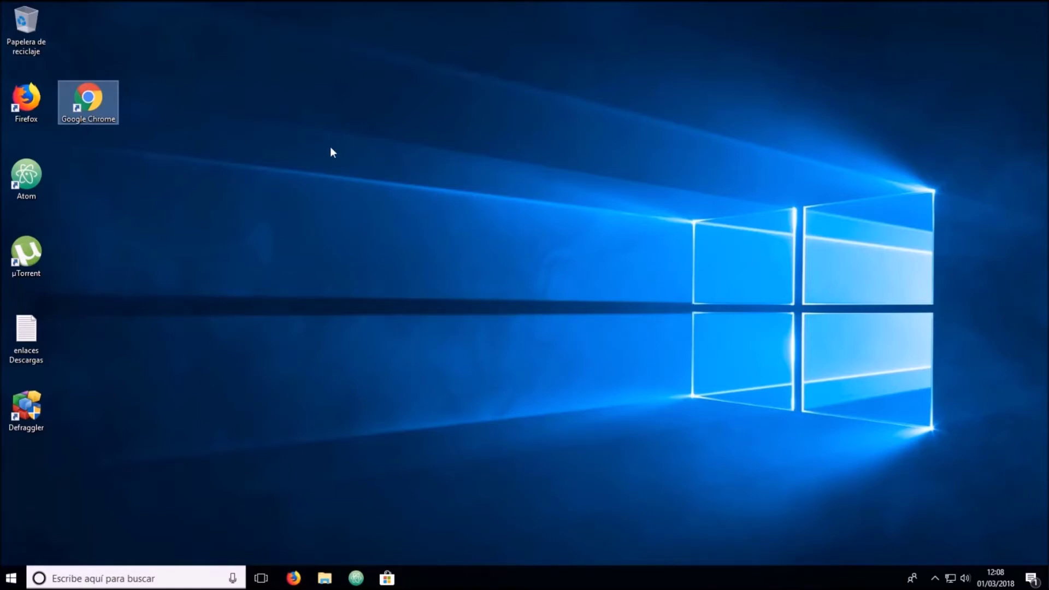
Step: Launch Google Chrome, search for bitdefender and open the Bitdefender Antivirus España website in a maximised window
double_click(113, 97)
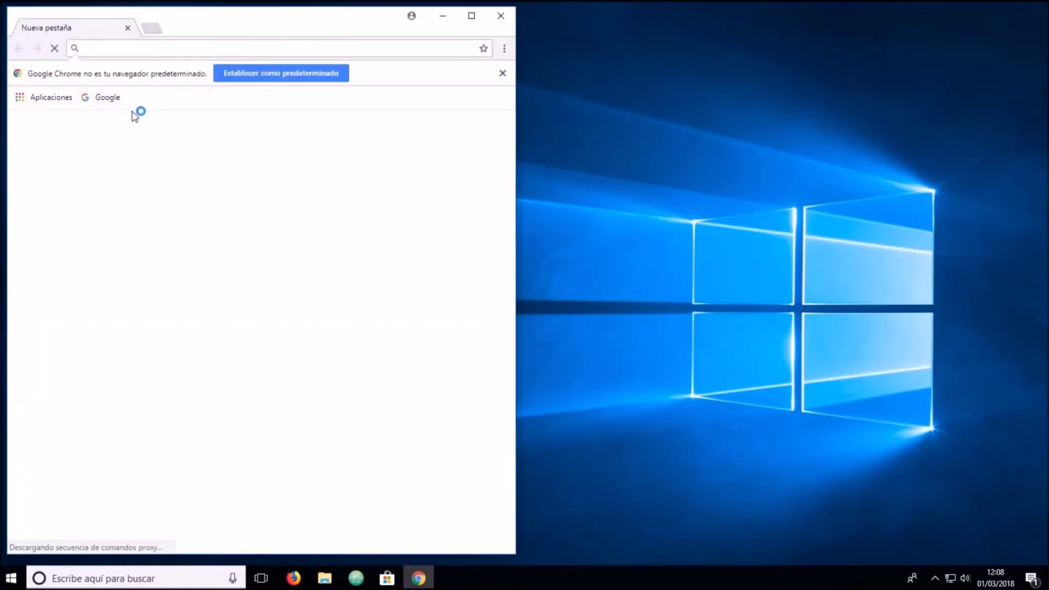
text(bitdefender)
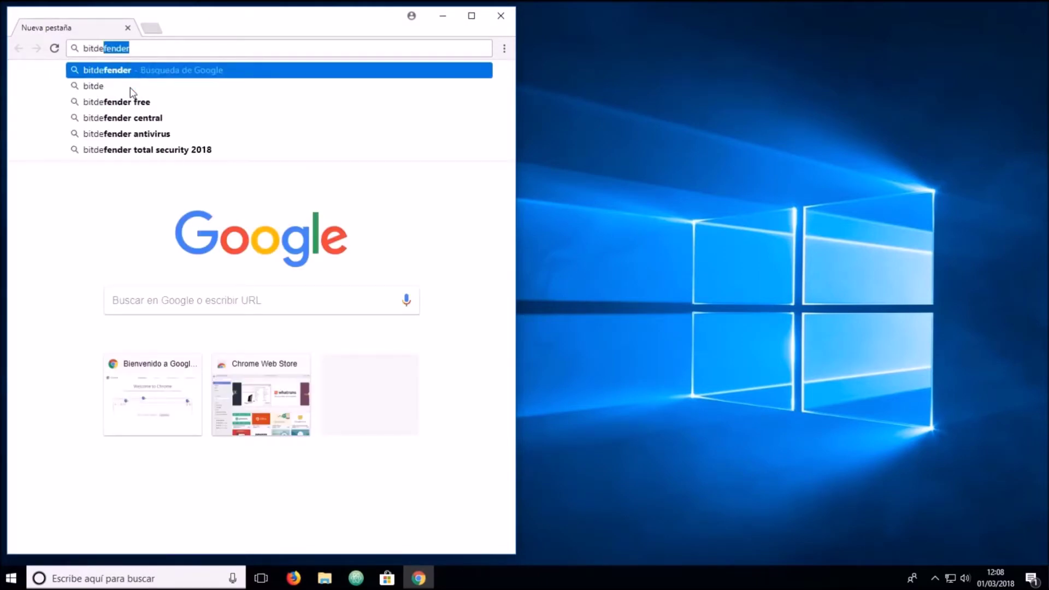
key(Return)
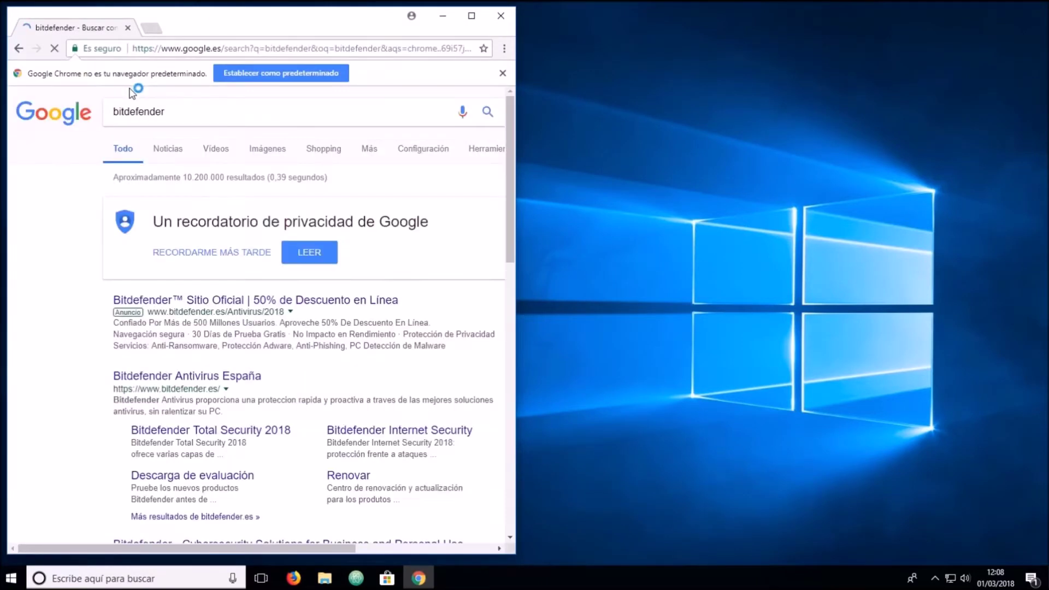
click(187, 375)
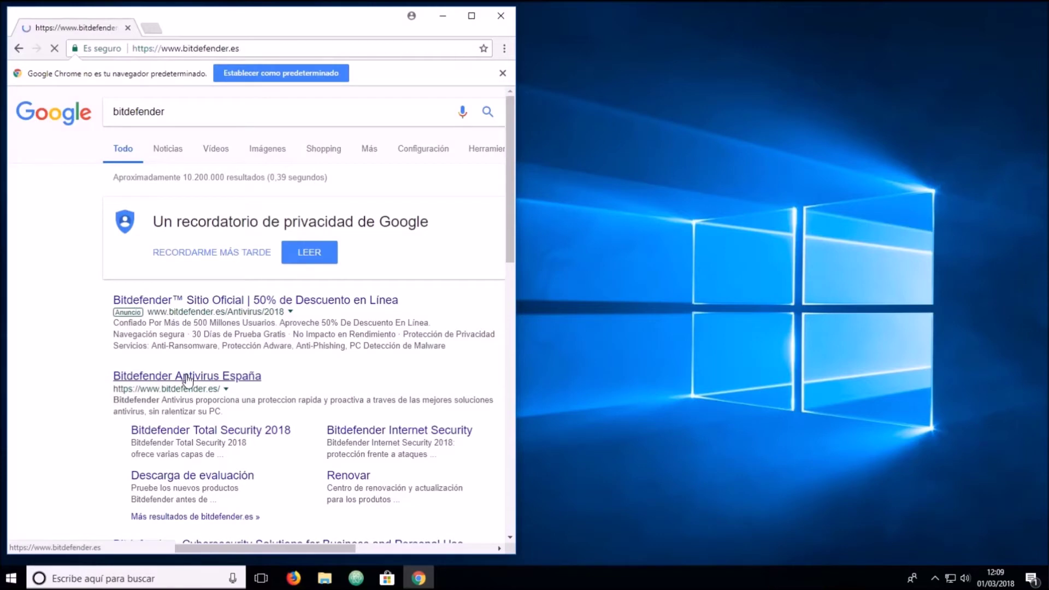
click(472, 15)
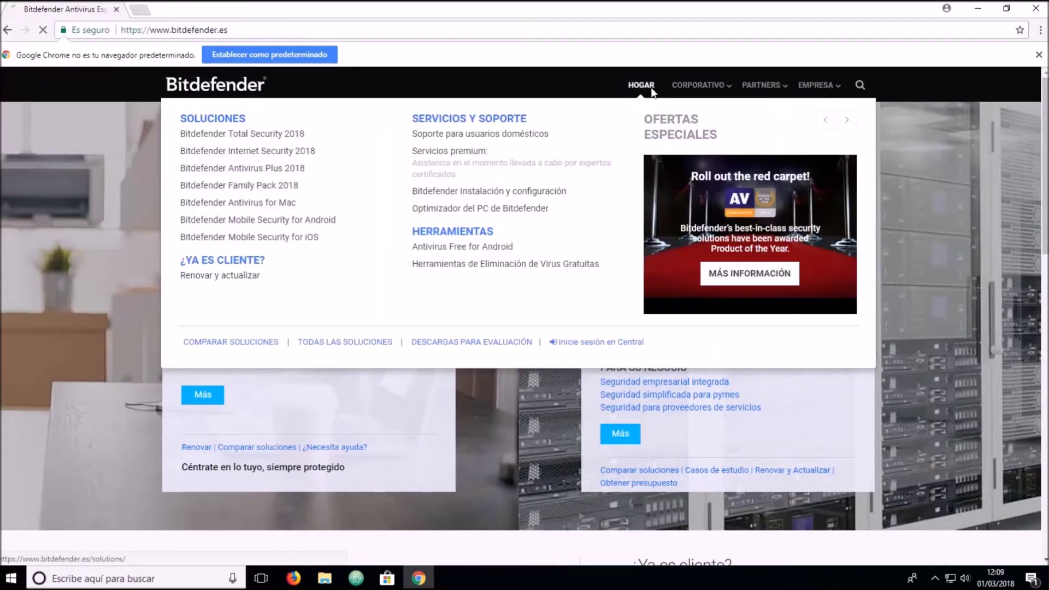
Step: Open the Bitdefender Total Security 2018 product page for home users and bring up its free 30-day trial form
click(647, 86)
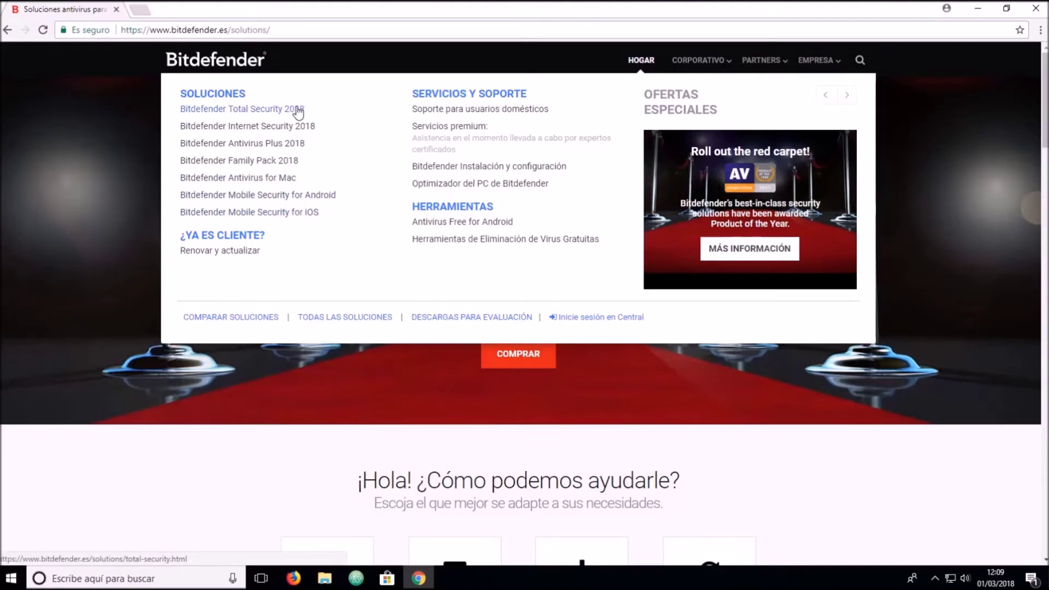
click(260, 113)
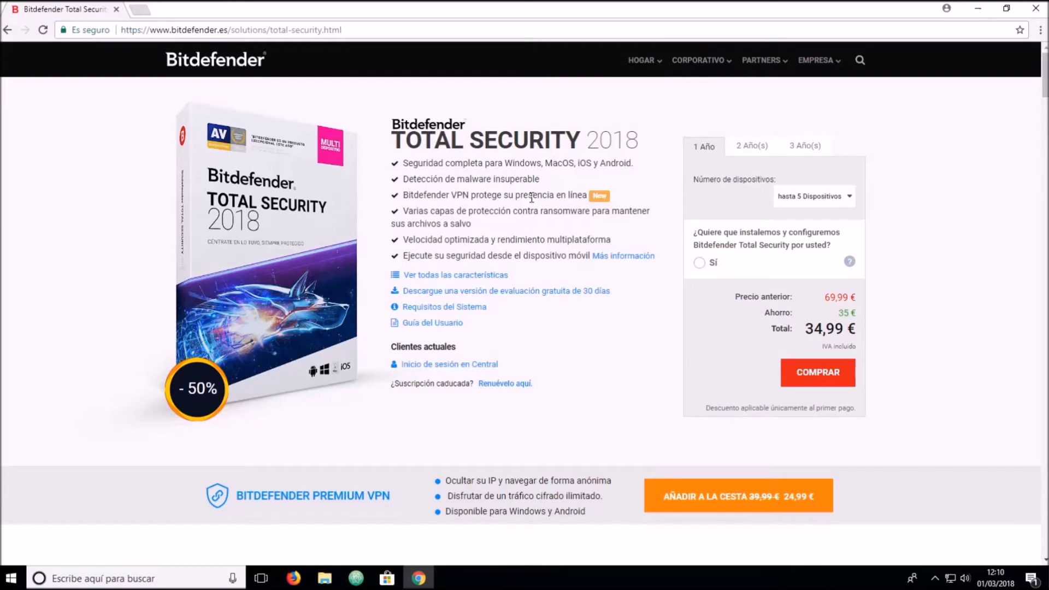
click(543, 294)
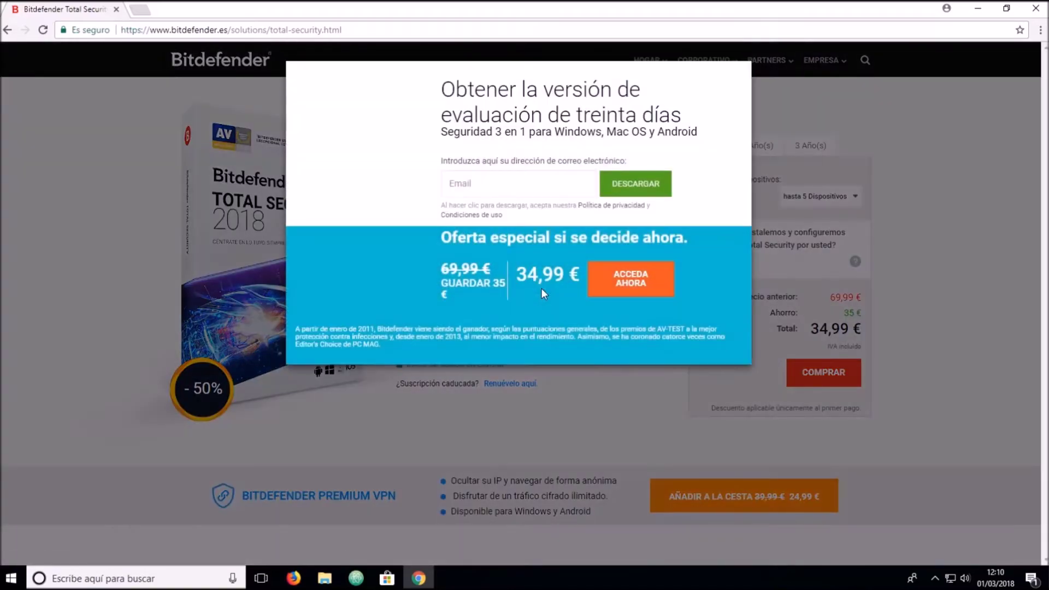
Step: Fill in the e-mail address on the 30-day trial form and request the download
click(553, 191)
text(@gmail.)
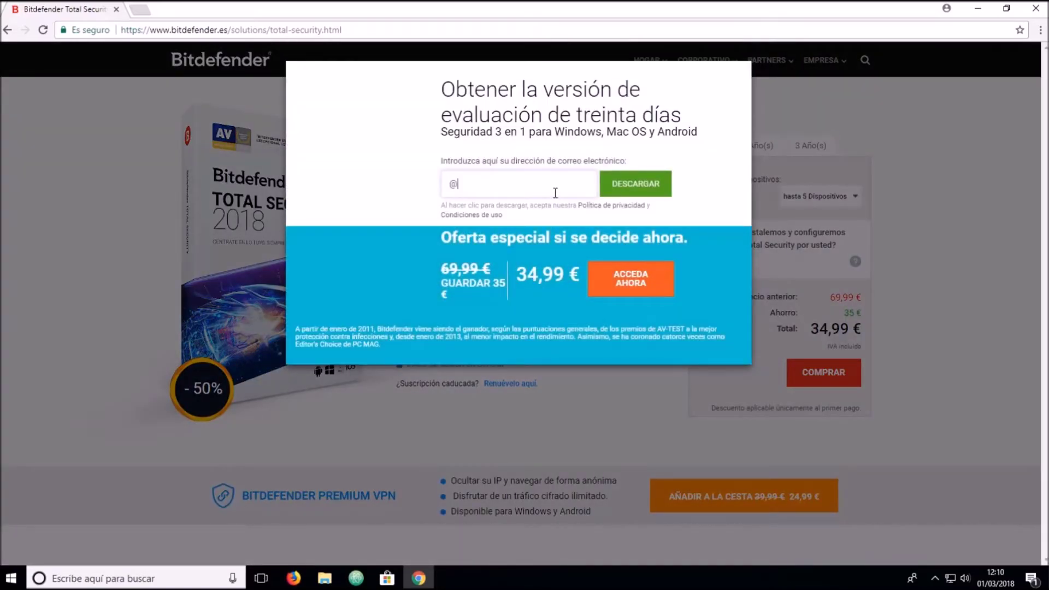
text(com)
click(635, 184)
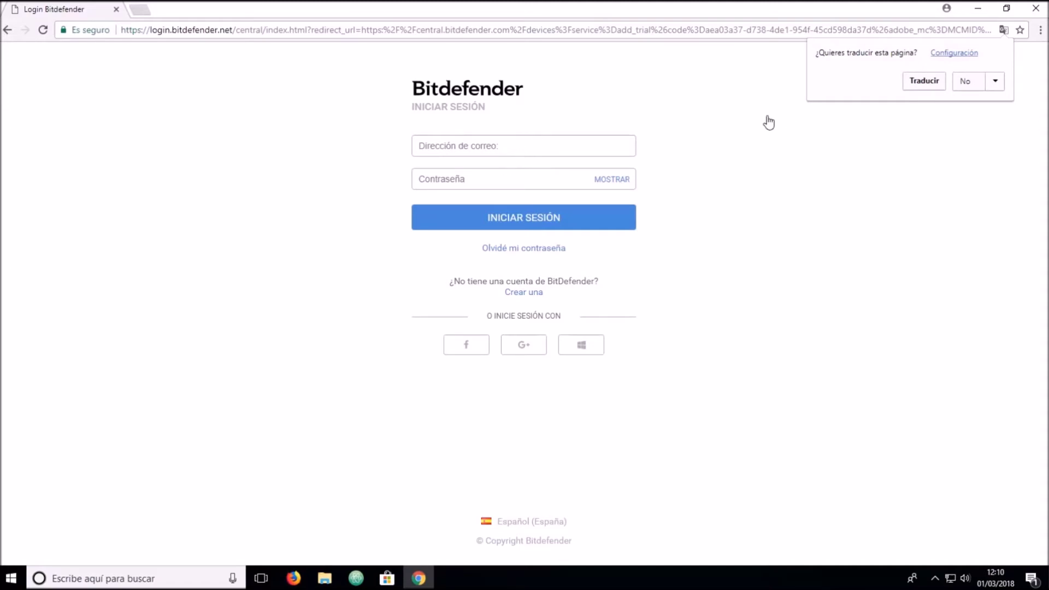
Step: Decline the page translation and open the sign-up form for a new Bitdefender account
click(967, 81)
click(537, 293)
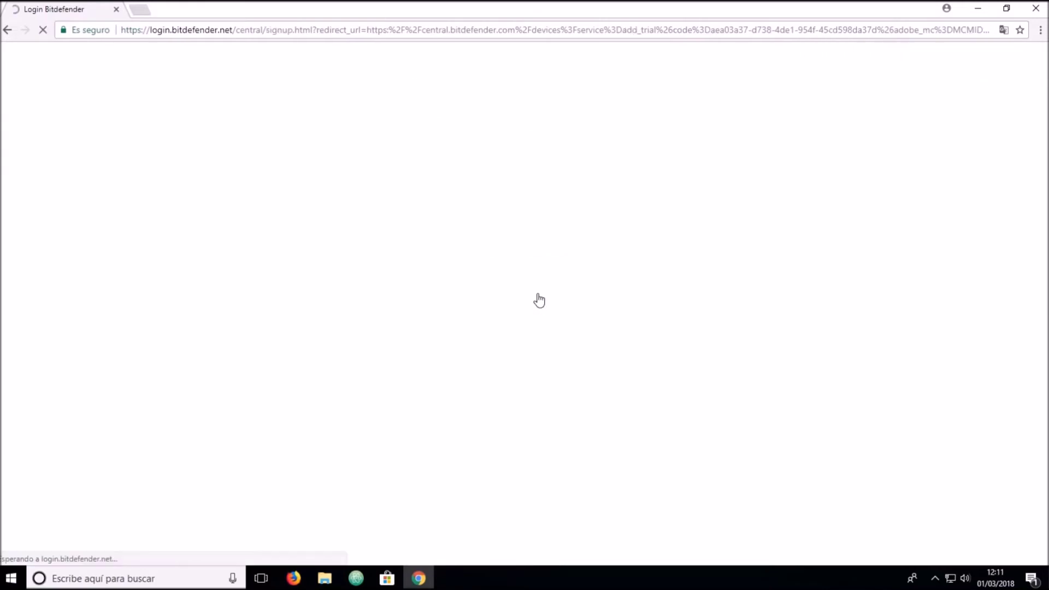
click(395, 148)
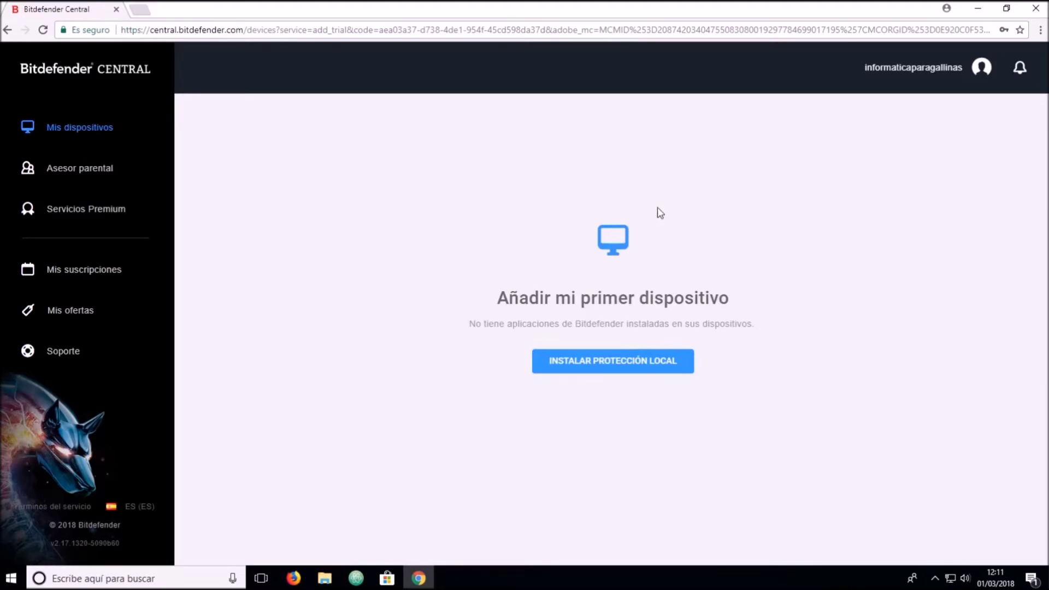
Step: Download the Bitdefender local protection installer from Bitdefender Central and run the downloaded file
click(620, 369)
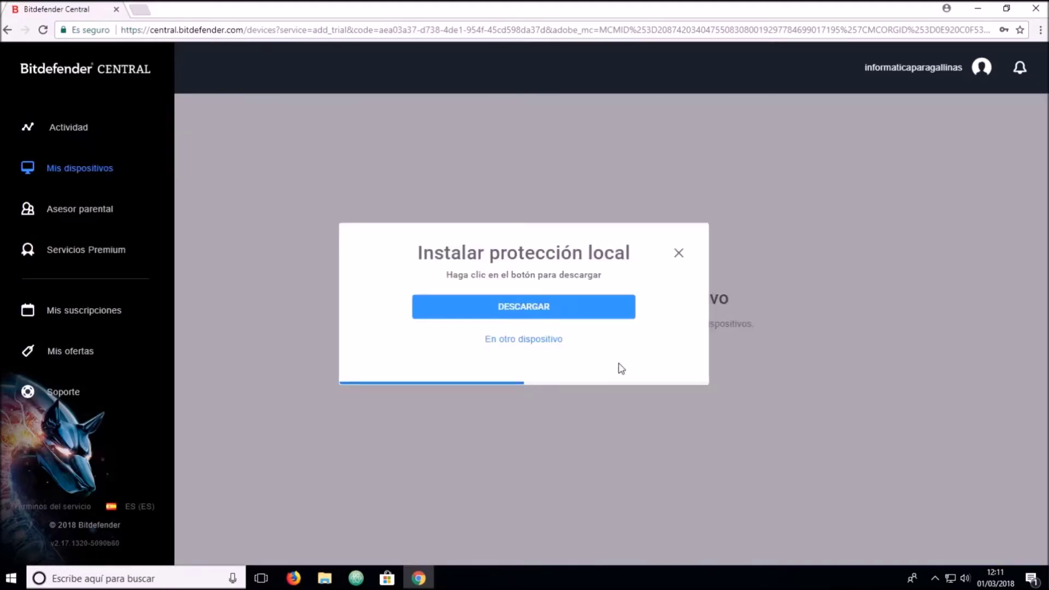
click(592, 311)
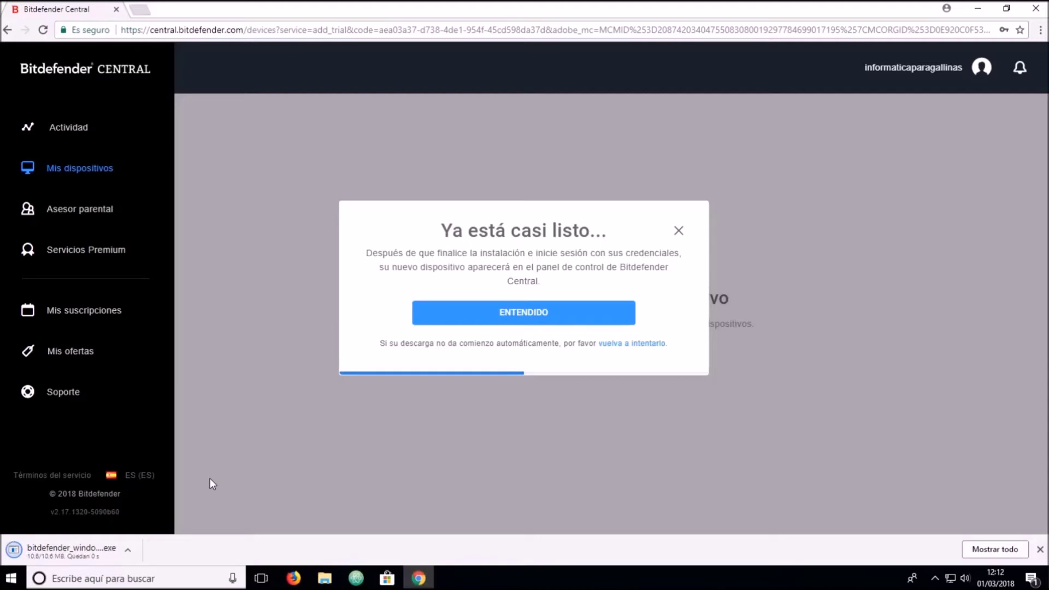
click(50, 551)
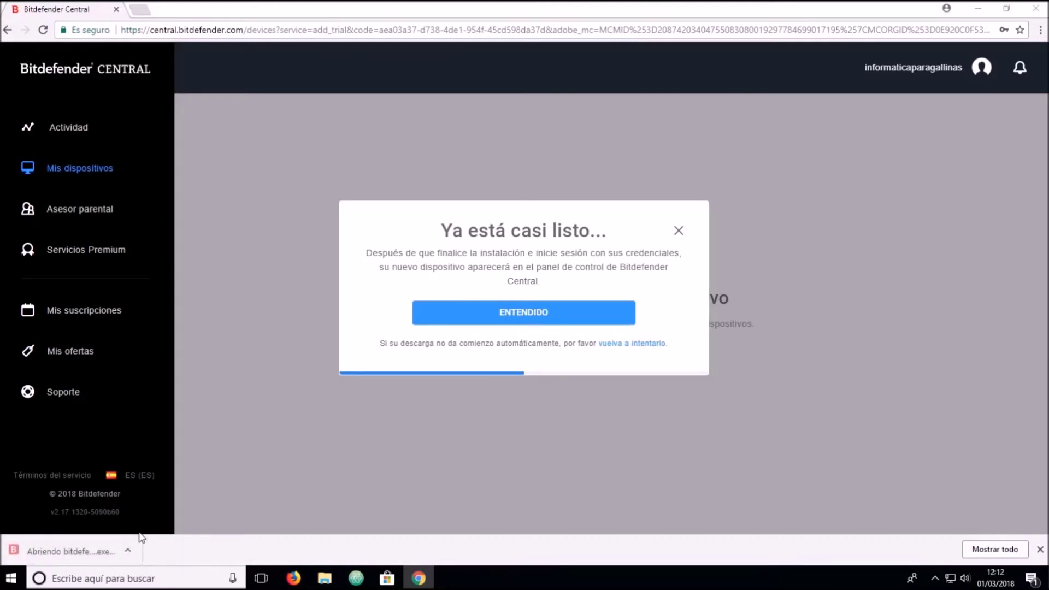
Step: Allow the Bitdefender installation file to make changes, then dismiss the Central download dialog and minimise the browser
triple_click(675, 236)
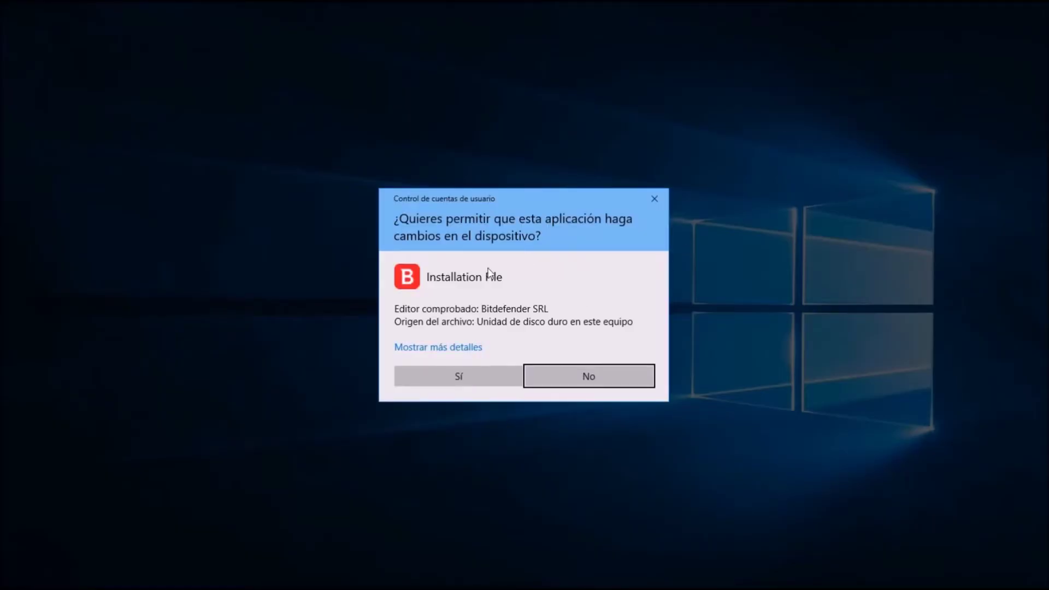
click(487, 374)
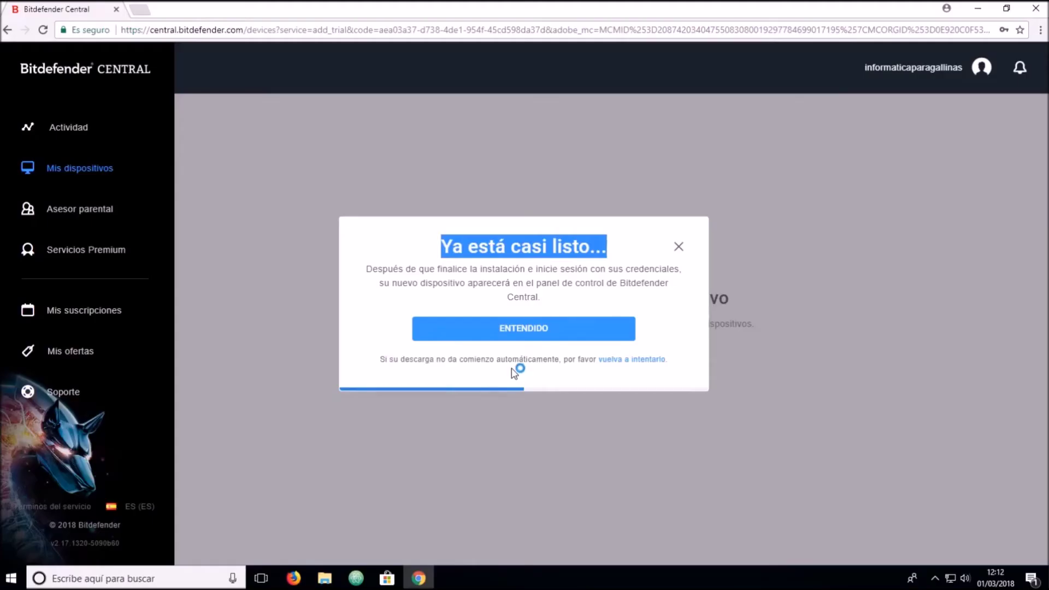
click(678, 247)
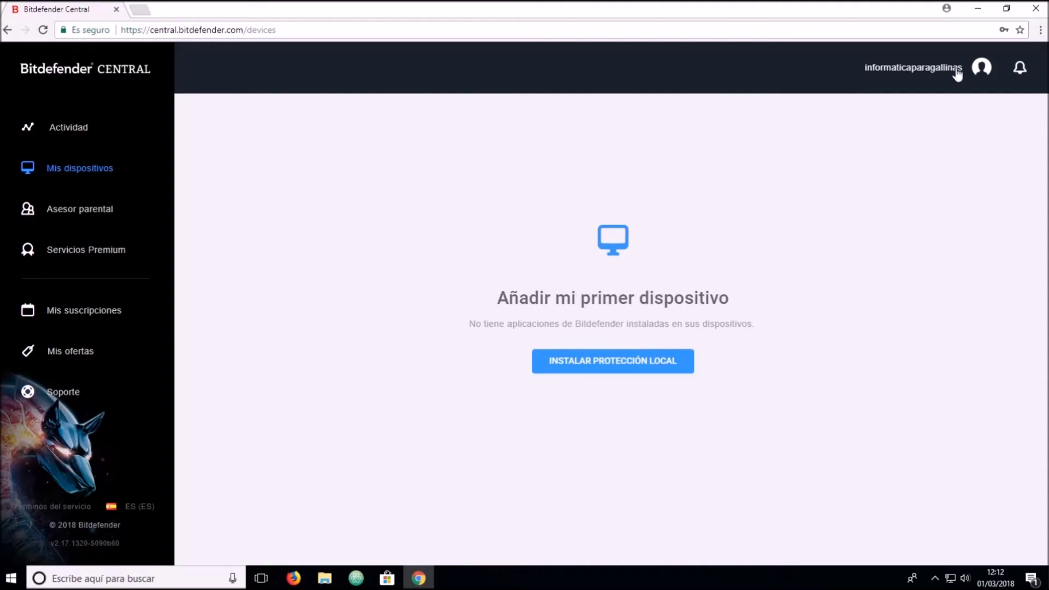
click(976, 10)
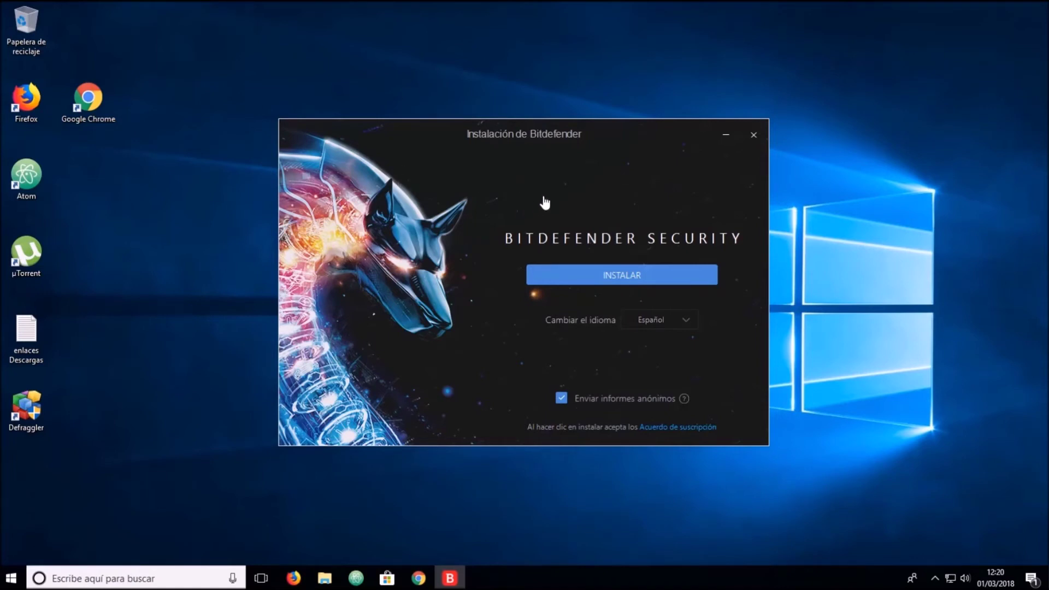
Step: Opt out of sending anonymous reports and start the Bitdefender Security installation
click(562, 401)
click(650, 279)
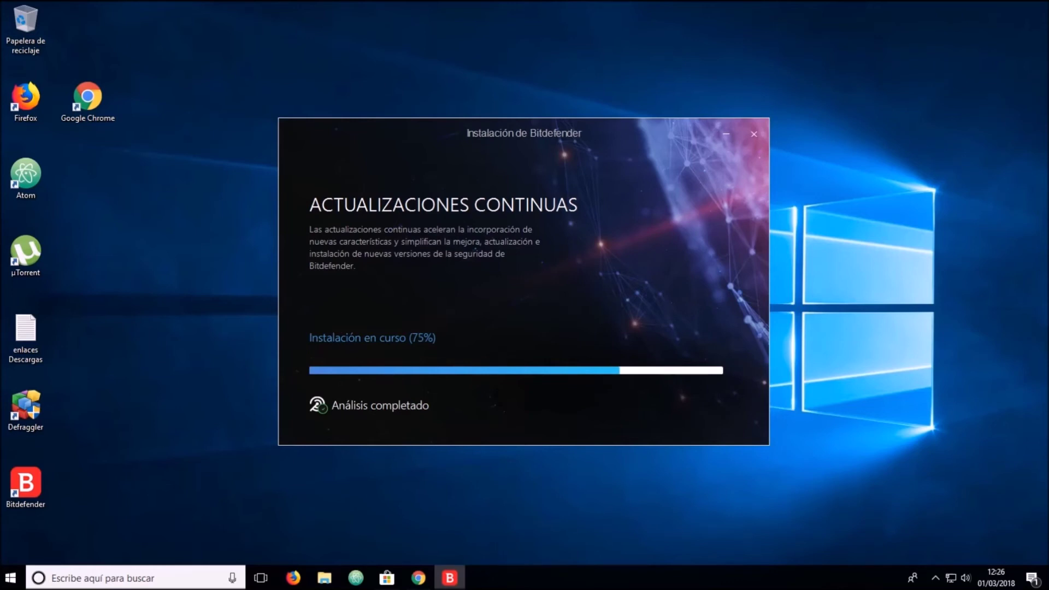
double_click(32, 483)
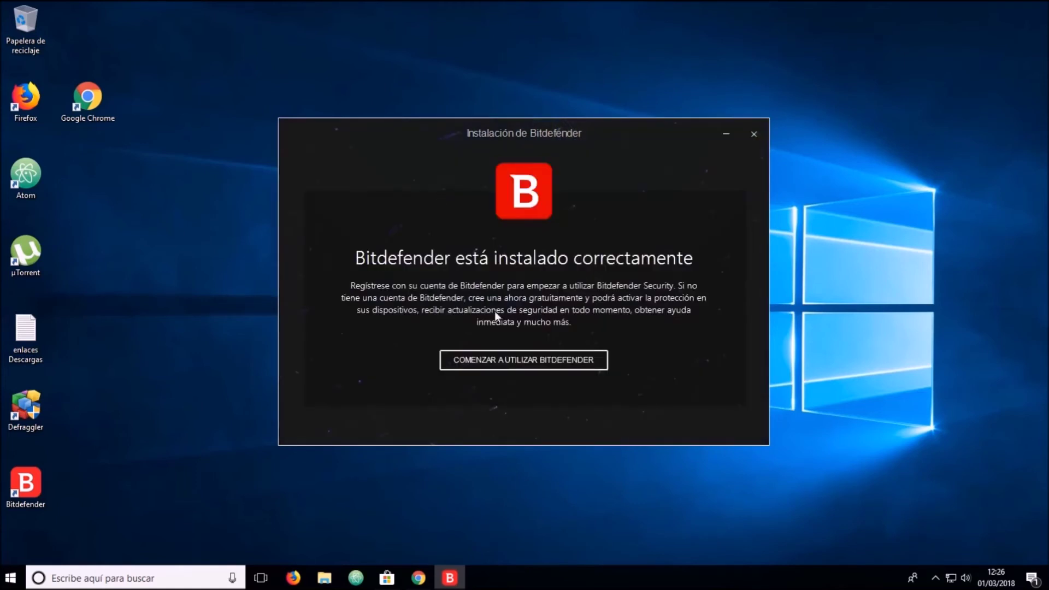
Step: Start using the installed Bitdefender, finishing the first-steps screen and skipping the introductory tour
click(533, 373)
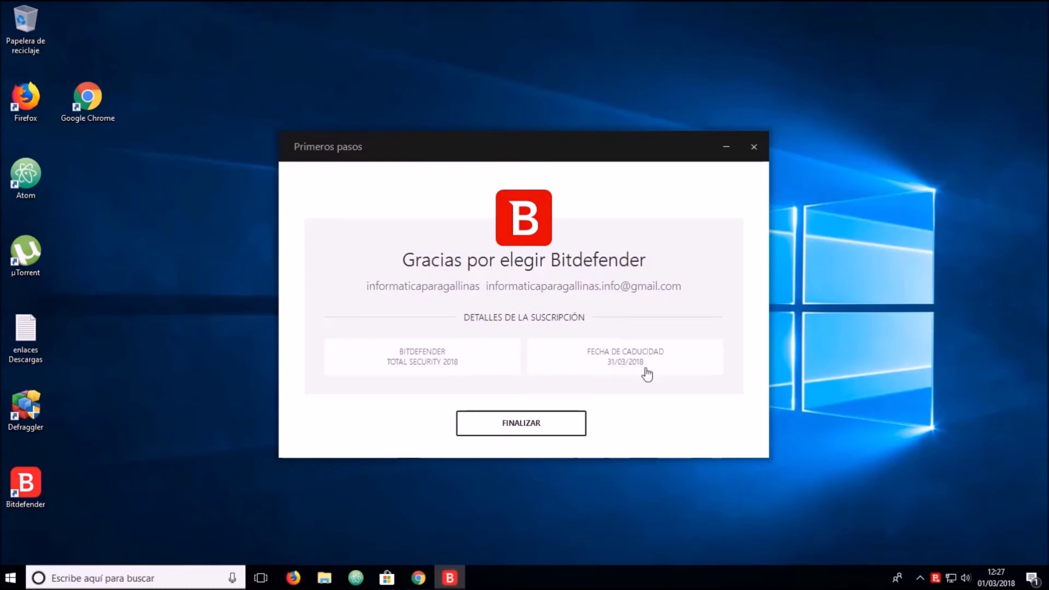
click(535, 432)
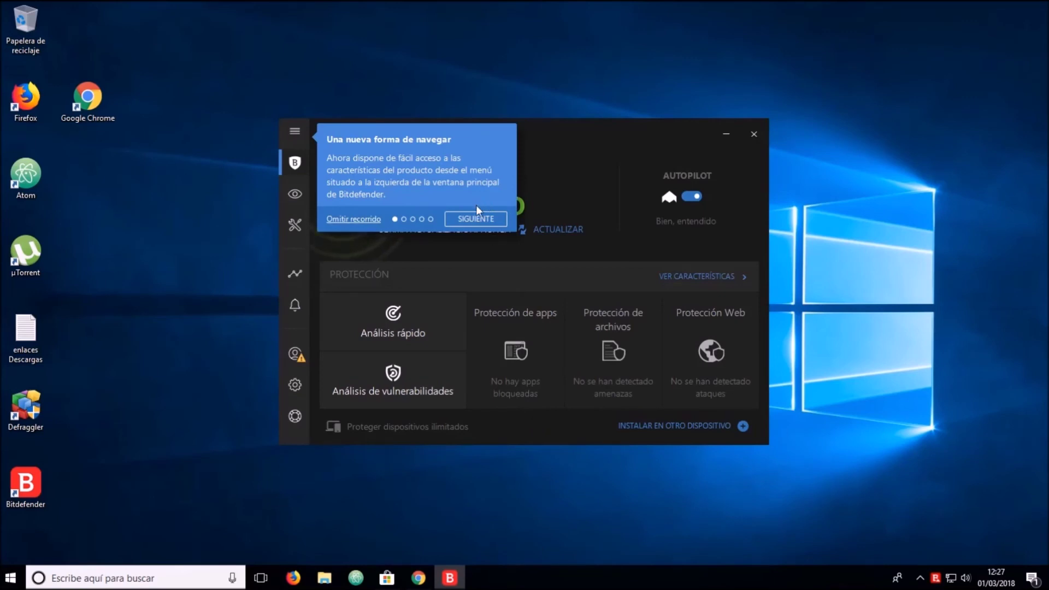
click(373, 216)
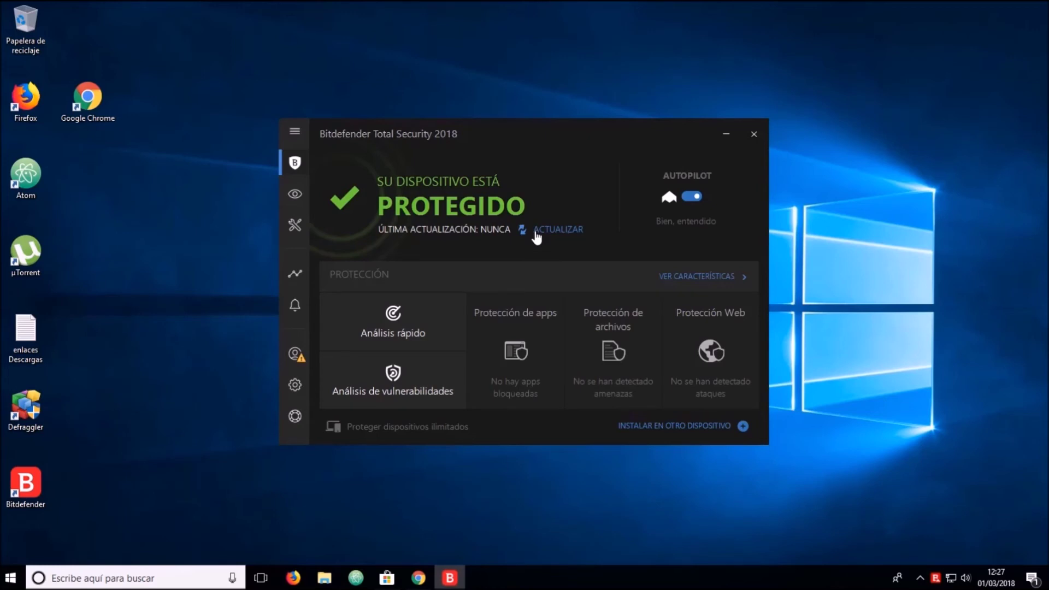
click(554, 232)
drag(565, 128, 450, 126)
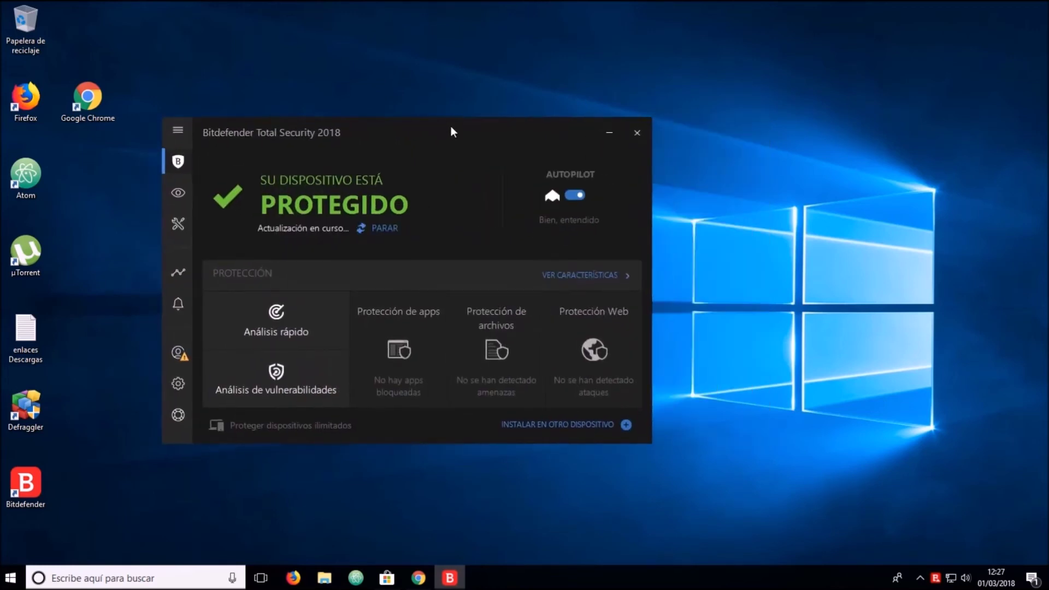
click(386, 228)
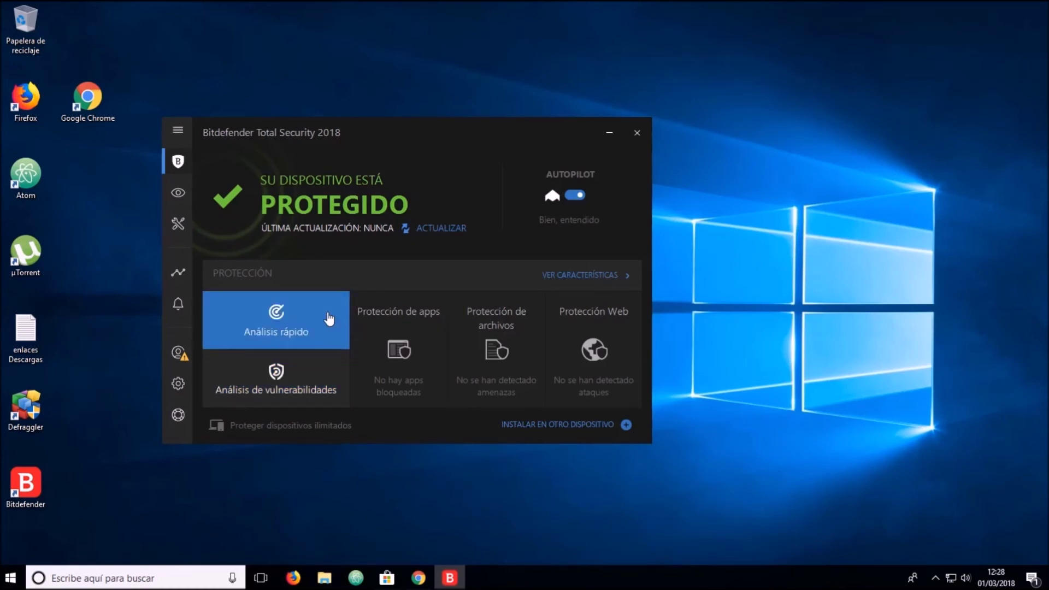
click(337, 373)
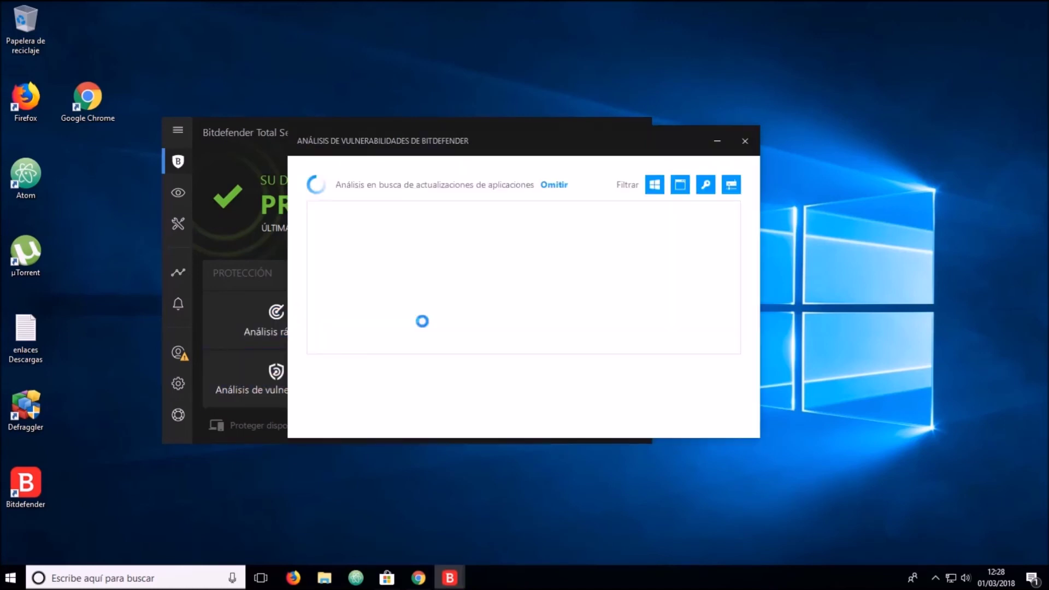
click(744, 142)
Step: Review the full lists of protection features and privacy features in Bitdefender Total Security 2018
click(613, 274)
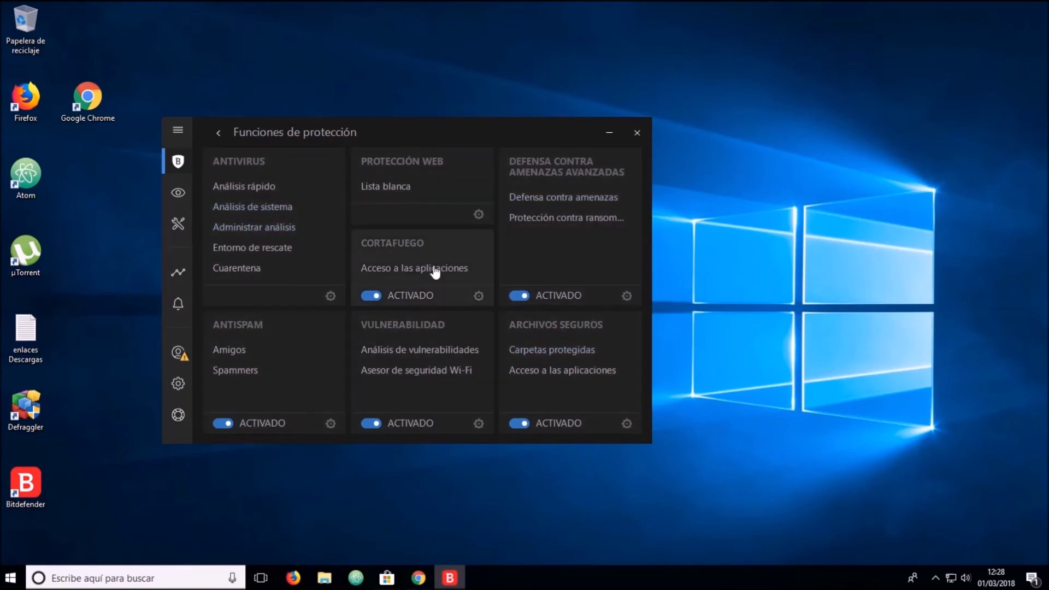
click(217, 134)
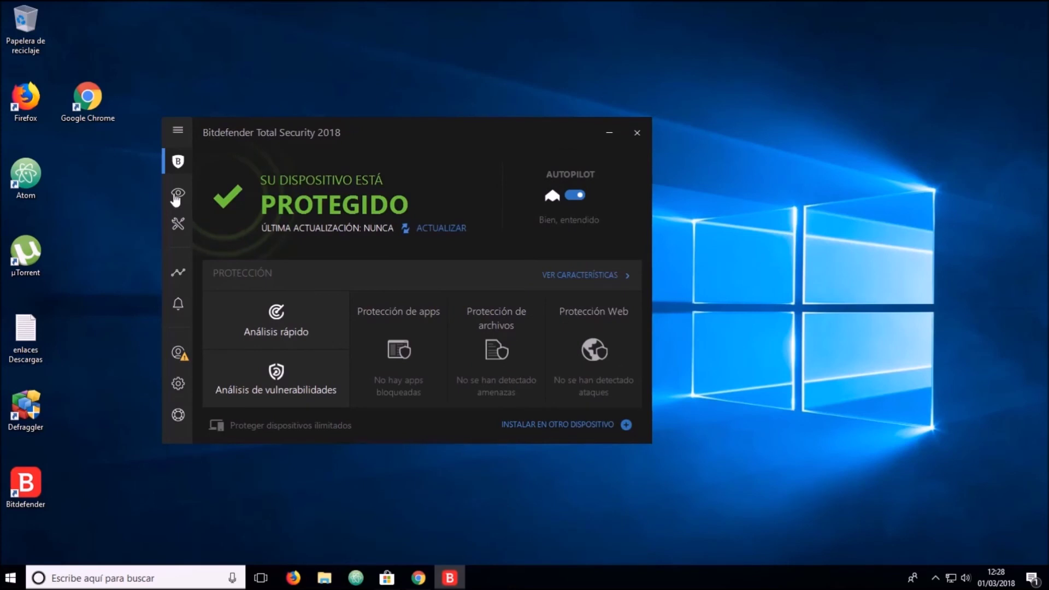
click(177, 196)
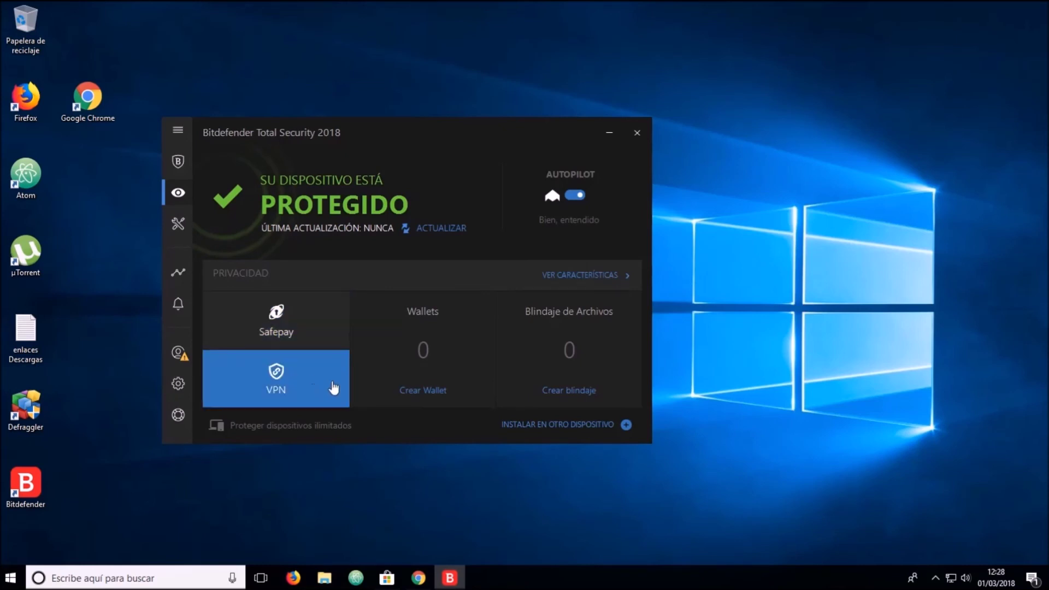
click(605, 276)
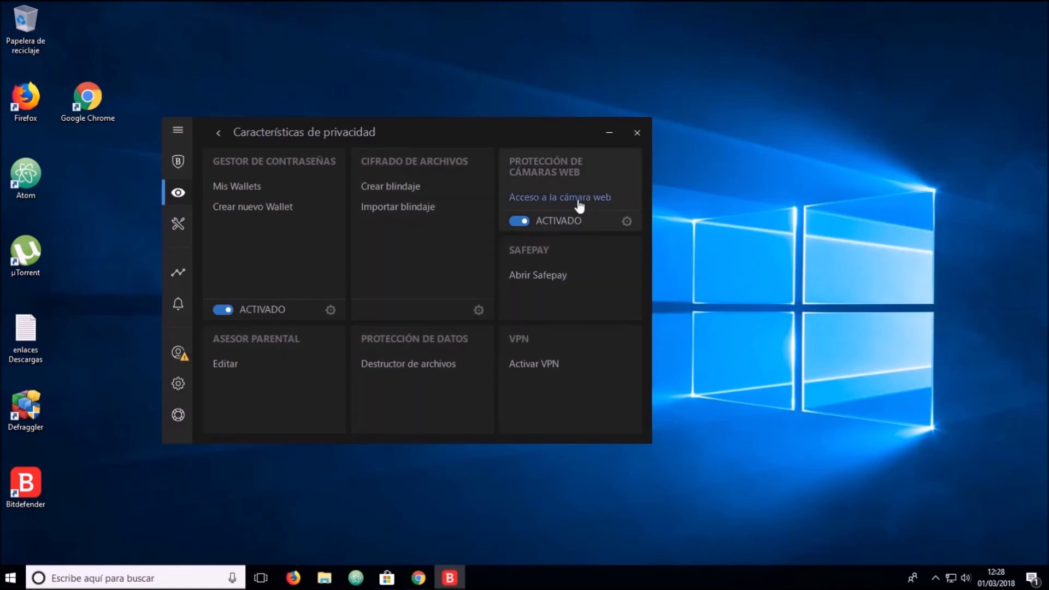
Step: Look through the tools, activity, notifications and account information sections of Bitdefender
click(177, 222)
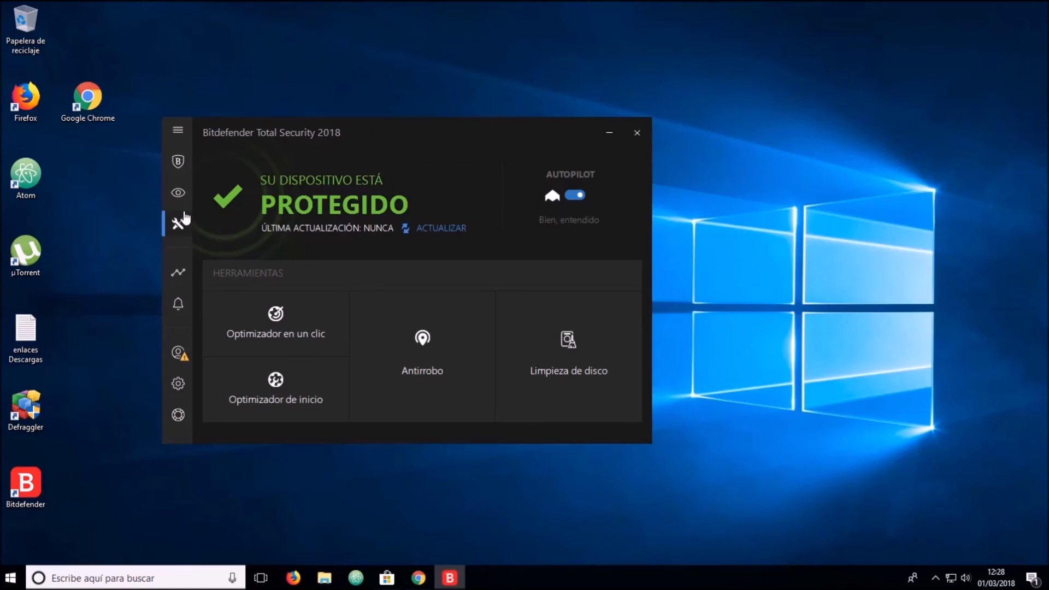
click(178, 272)
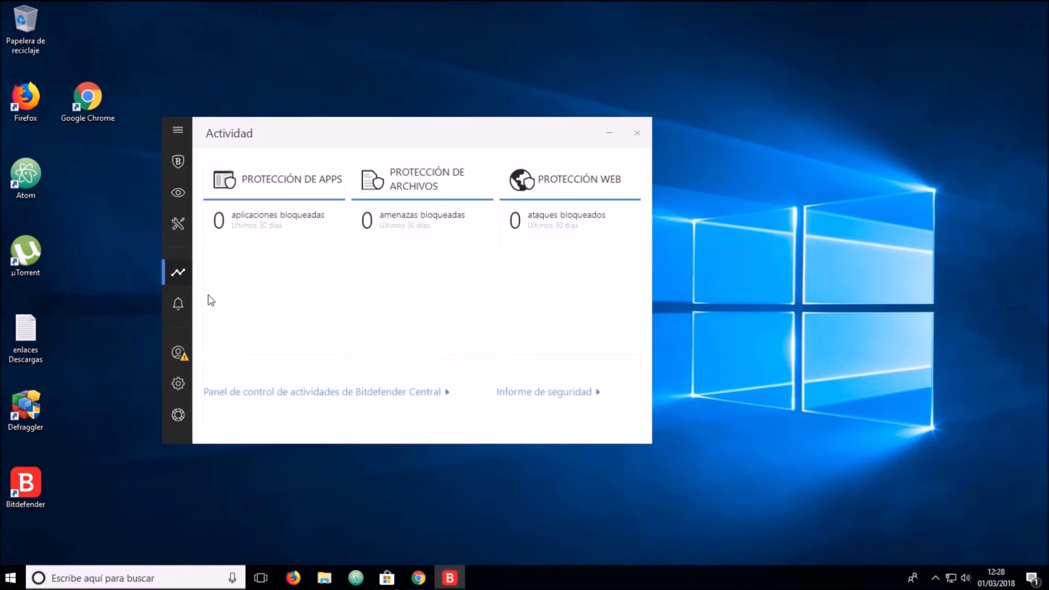
click(180, 304)
click(179, 354)
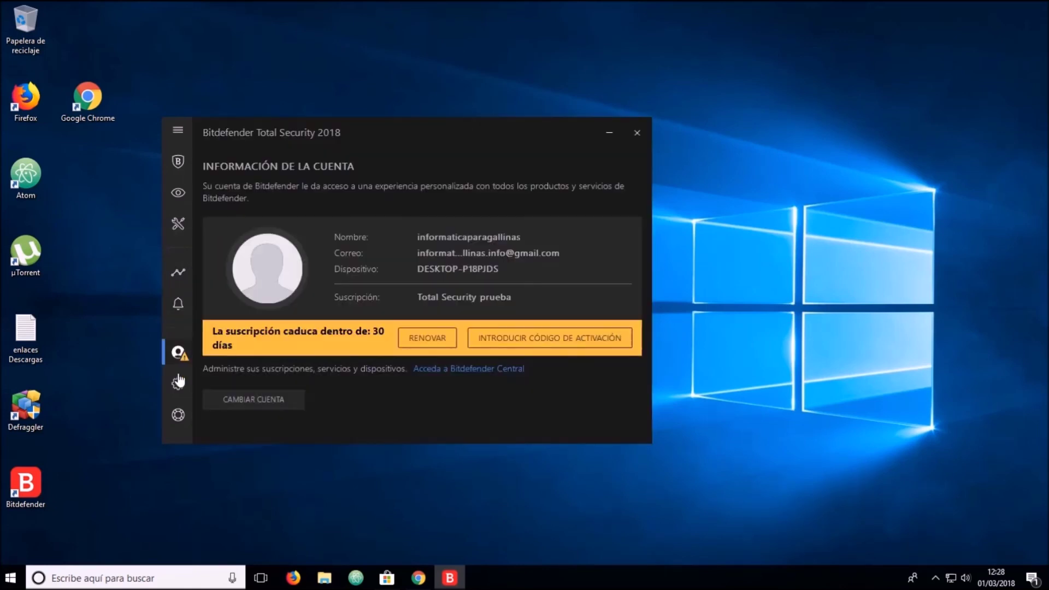
Step: Enable the security widget in Bitdefender's general settings
click(179, 384)
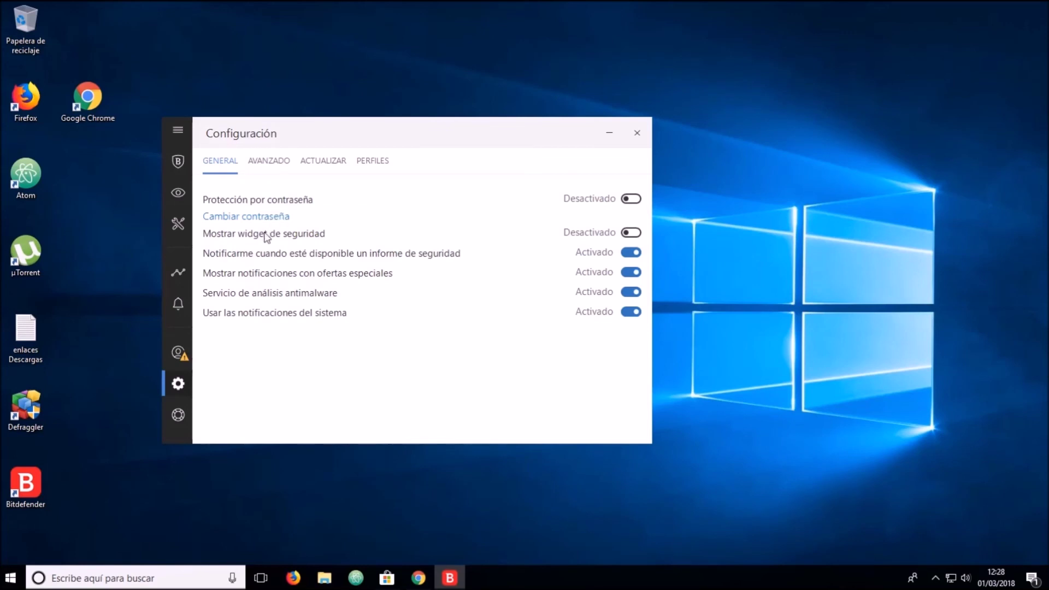
click(631, 232)
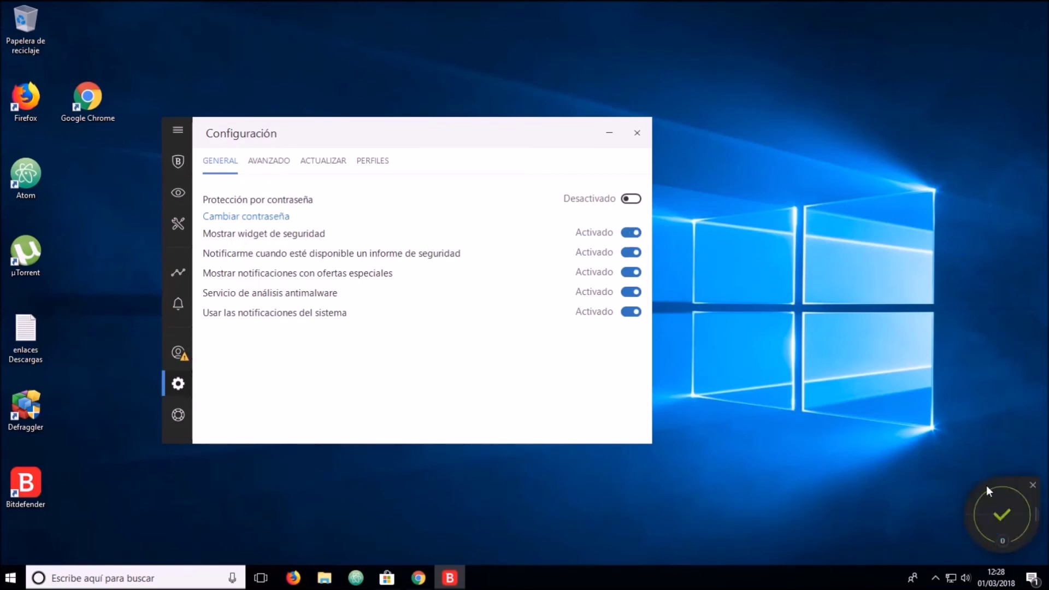
Step: Review the automatic update settings and support options, then return to the general settings and close the Bitdefender window
click(330, 166)
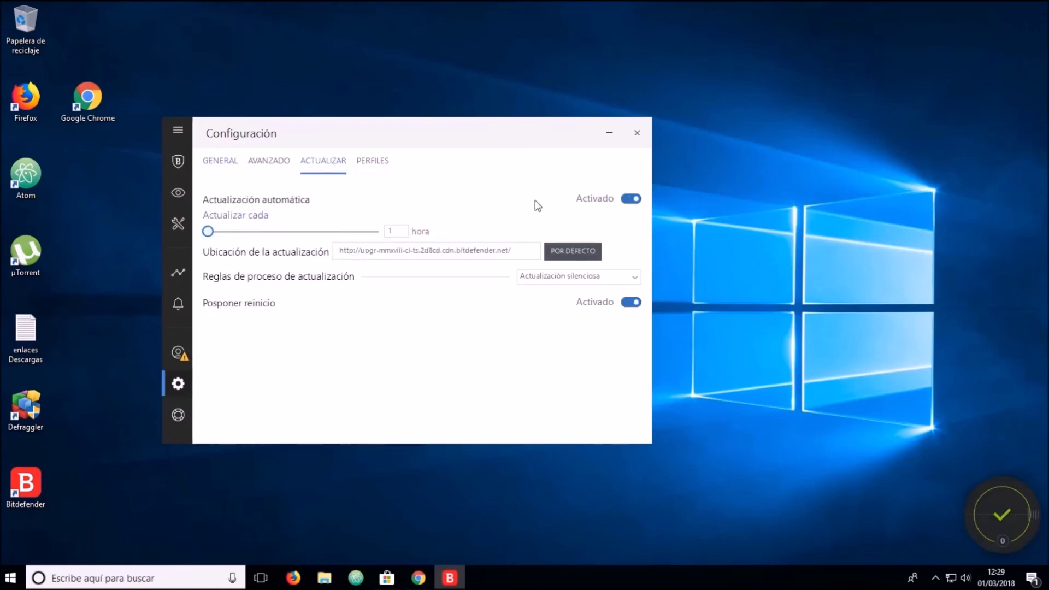
click(179, 415)
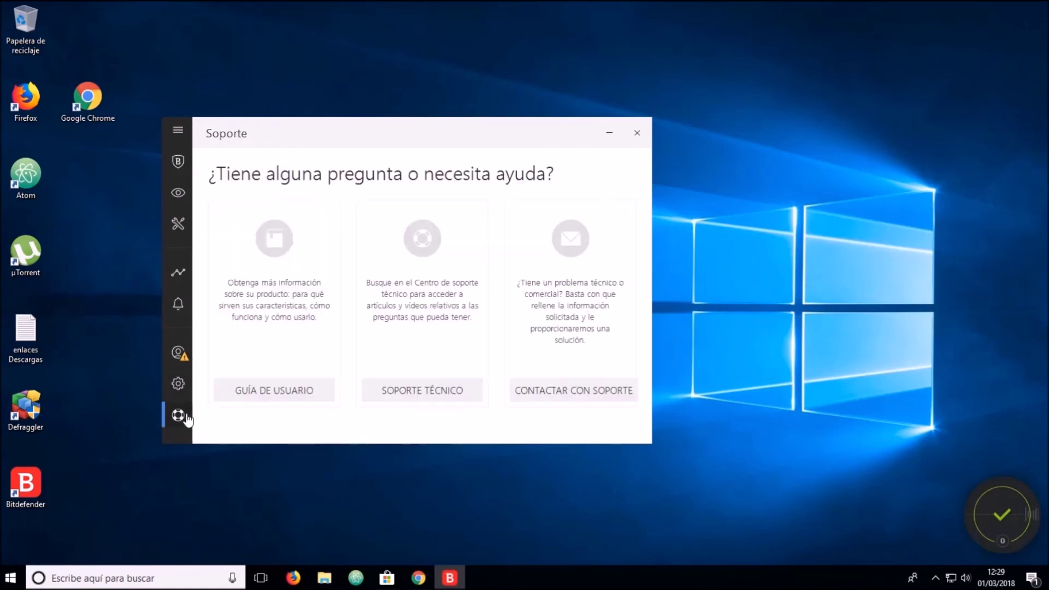
click(178, 383)
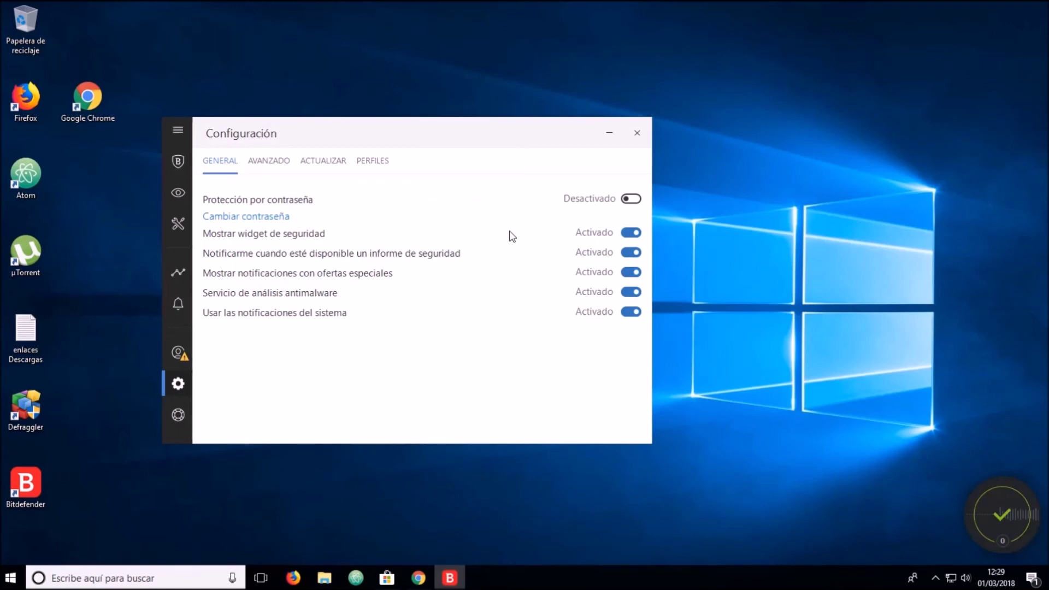
click(638, 135)
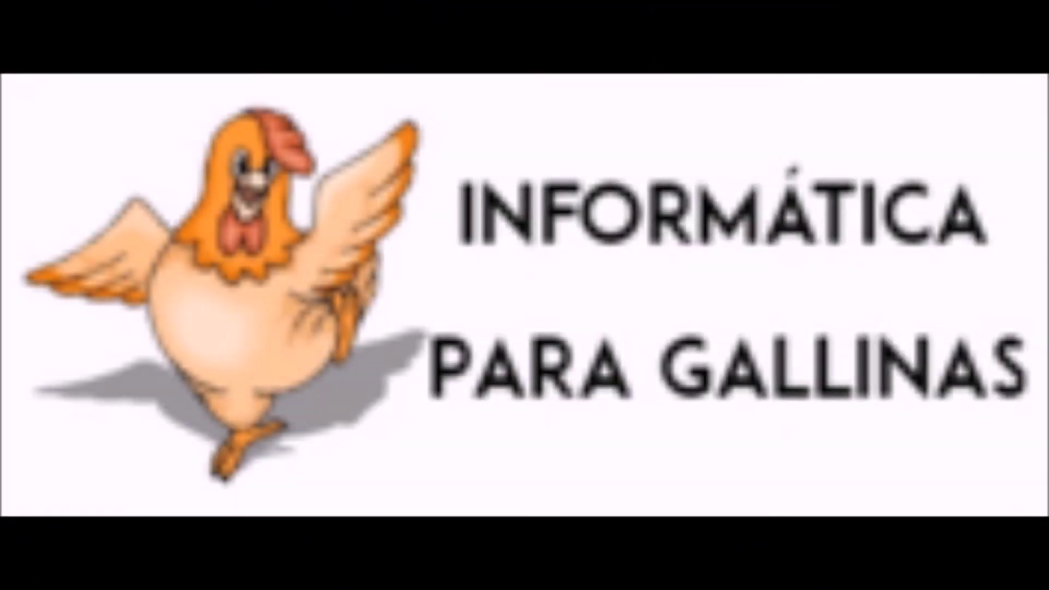